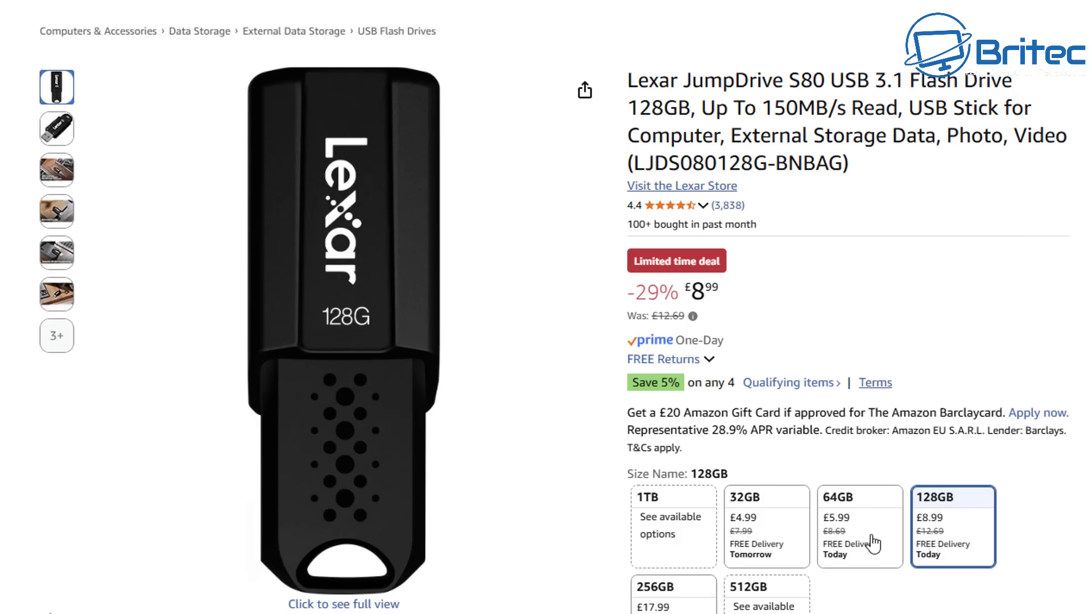
# Compare the 64GB and 128GB Lexar drive options, then open Microsoft's Download Windows 10 page
pyautogui.click(849, 535)
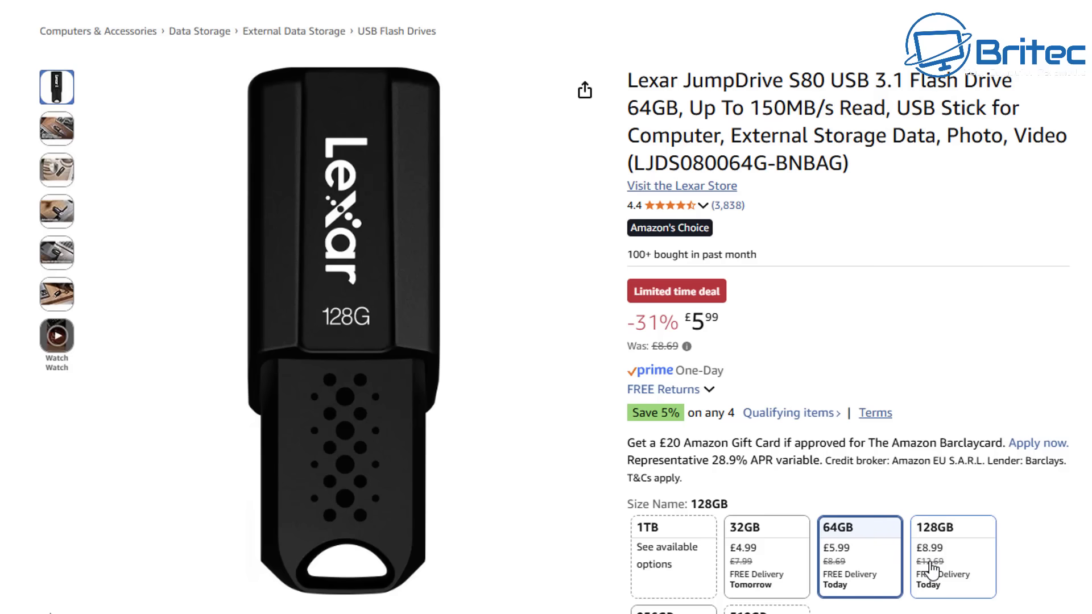
pyautogui.click(930, 554)
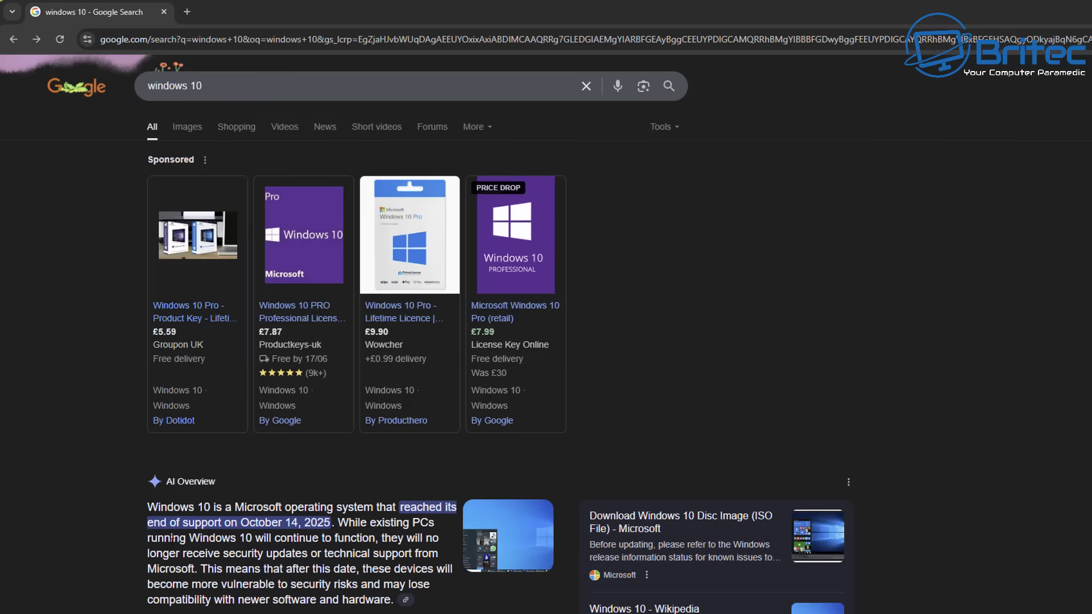
pyautogui.scroll(-5, 245, 518)
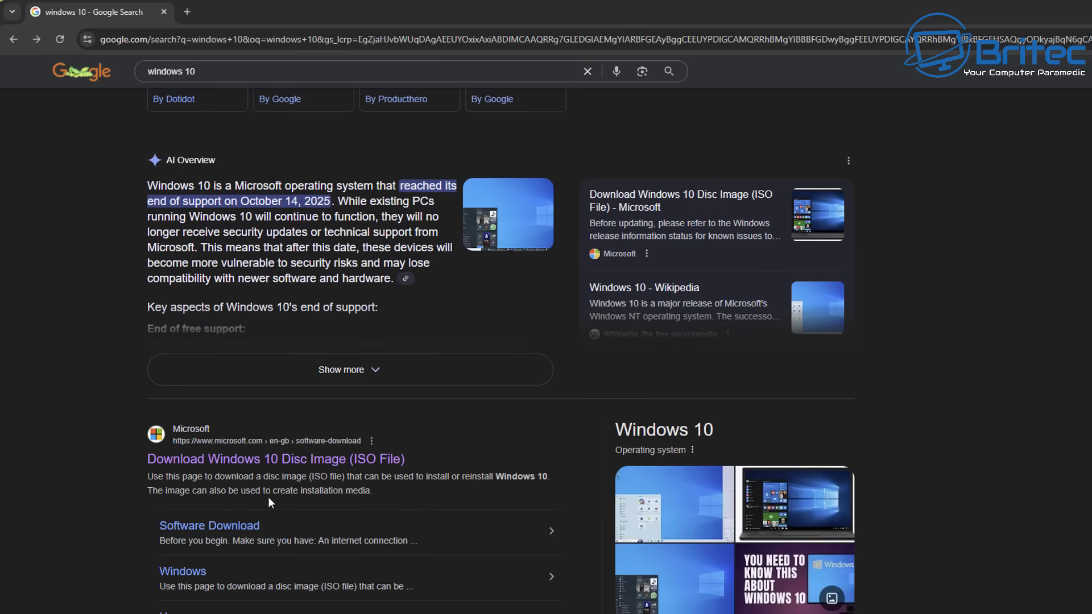
pyautogui.click(284, 472)
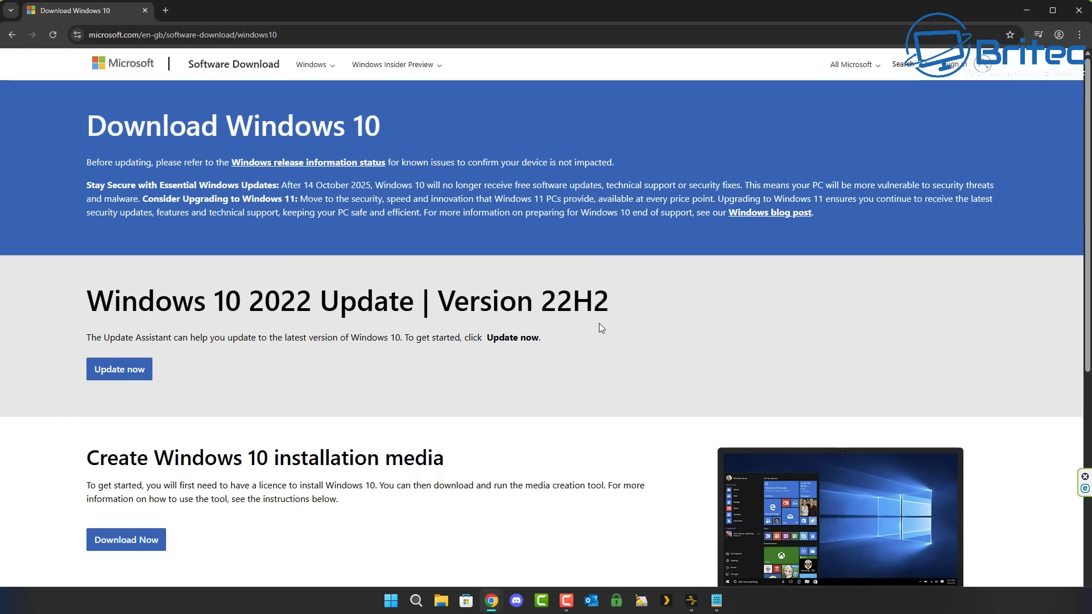
# Download the 18.6 MB Windows 10 Media Creation Tool from the Create installation media section
pyautogui.middleClick(1049, 281)
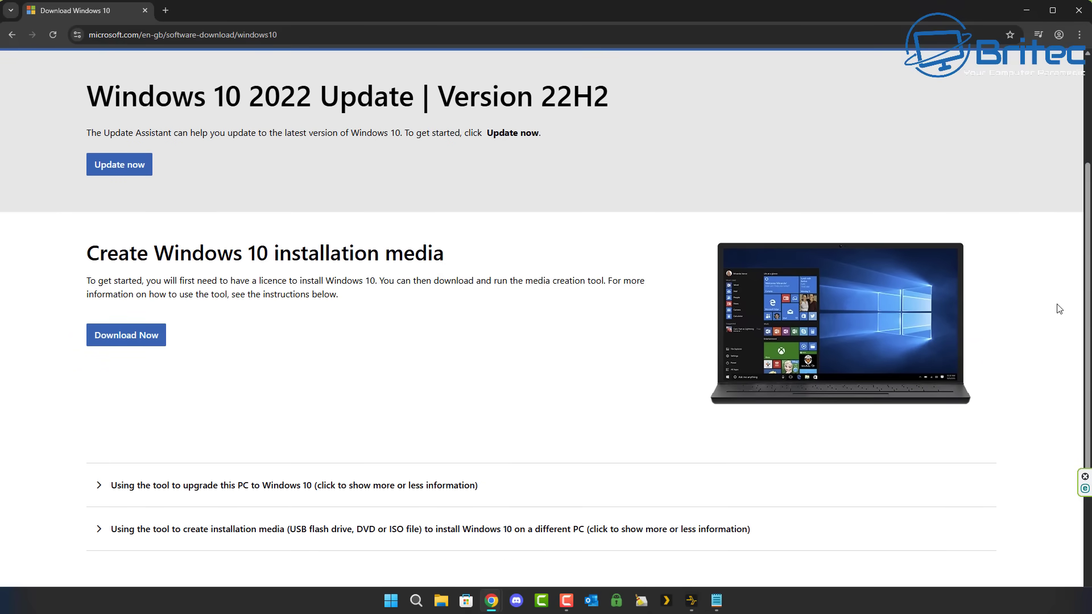
pyautogui.middleClick(1056, 305)
pyautogui.click(127, 342)
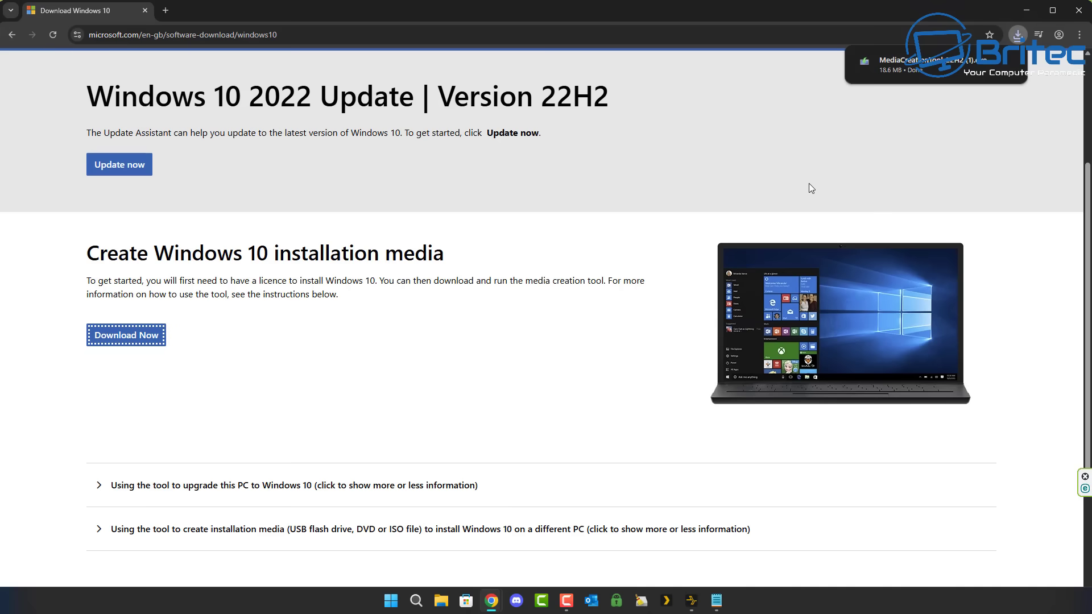
# Launch the Media Creation Tool, accept the licence terms, and choose installation media for another PC
pyautogui.click(892, 66)
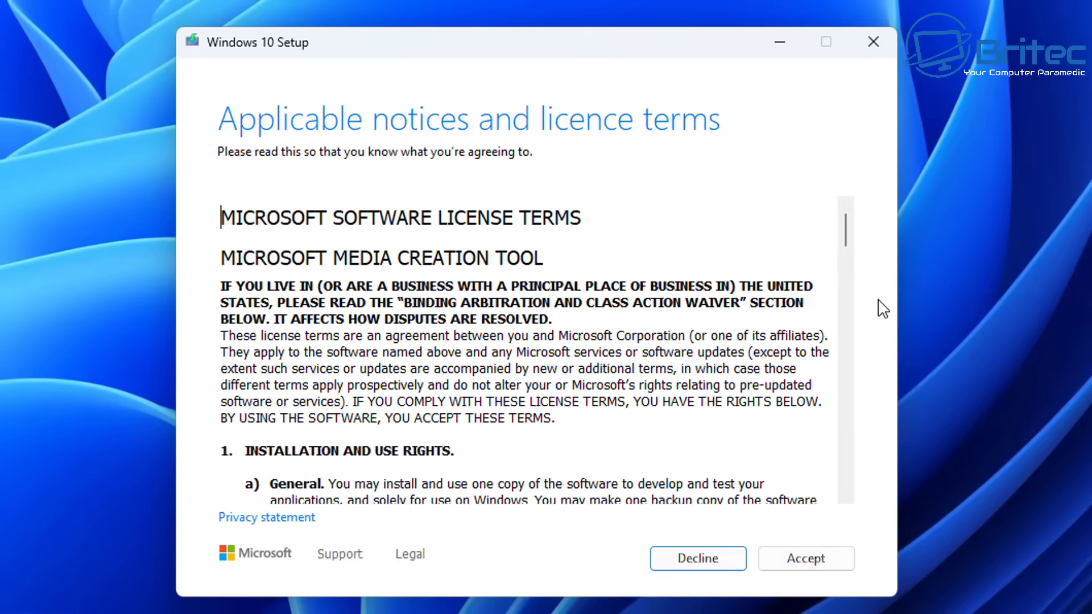
pyautogui.click(795, 557)
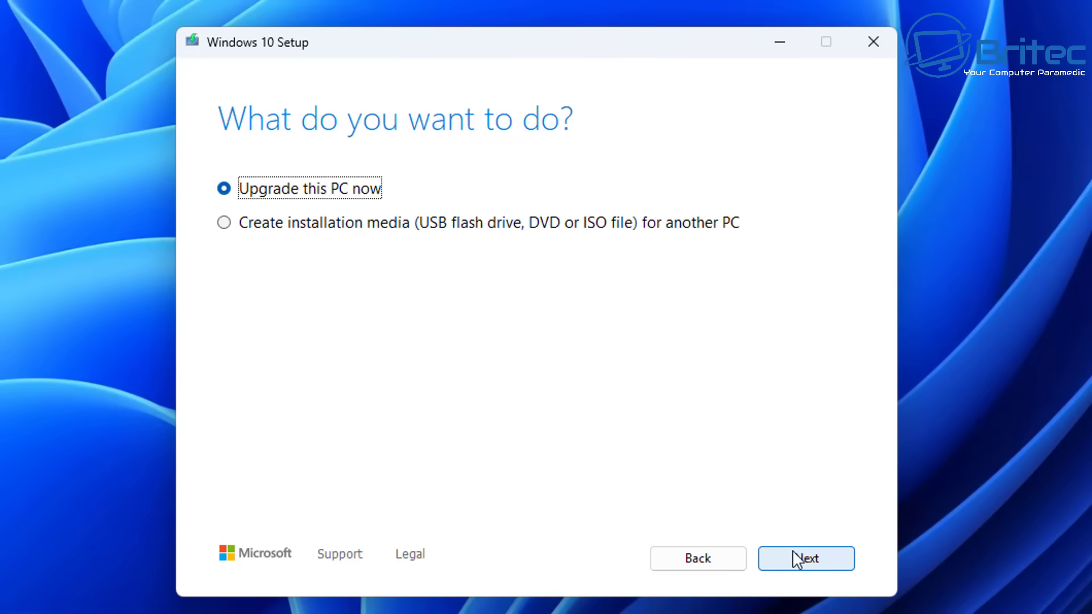
pyautogui.click(226, 228)
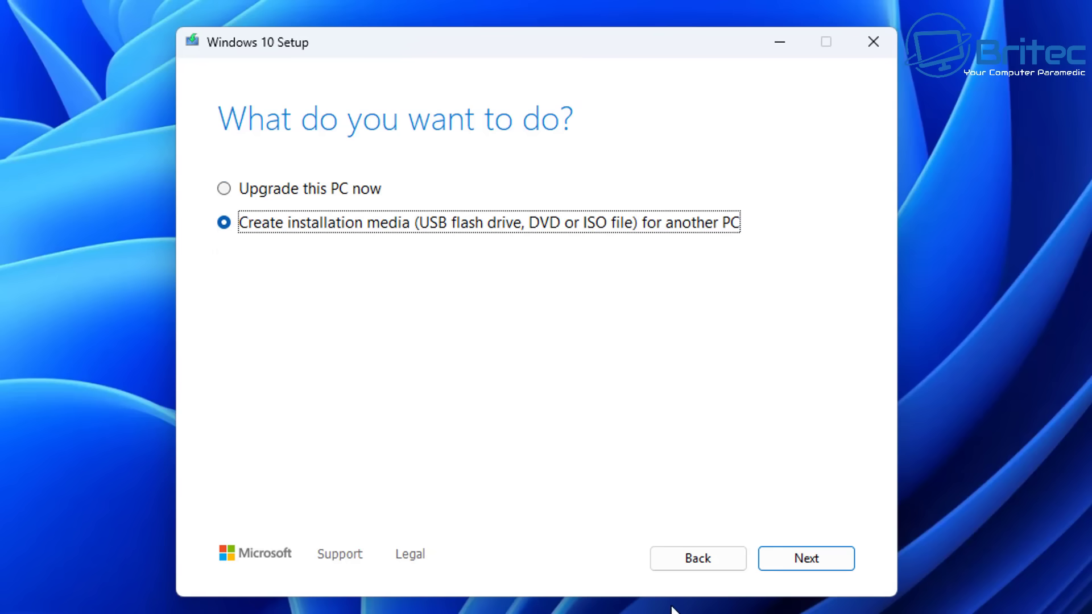
# Turn off recommended options, set architecture to Both, and keep English (United Kingdom) with Windows 10
pyautogui.click(817, 564)
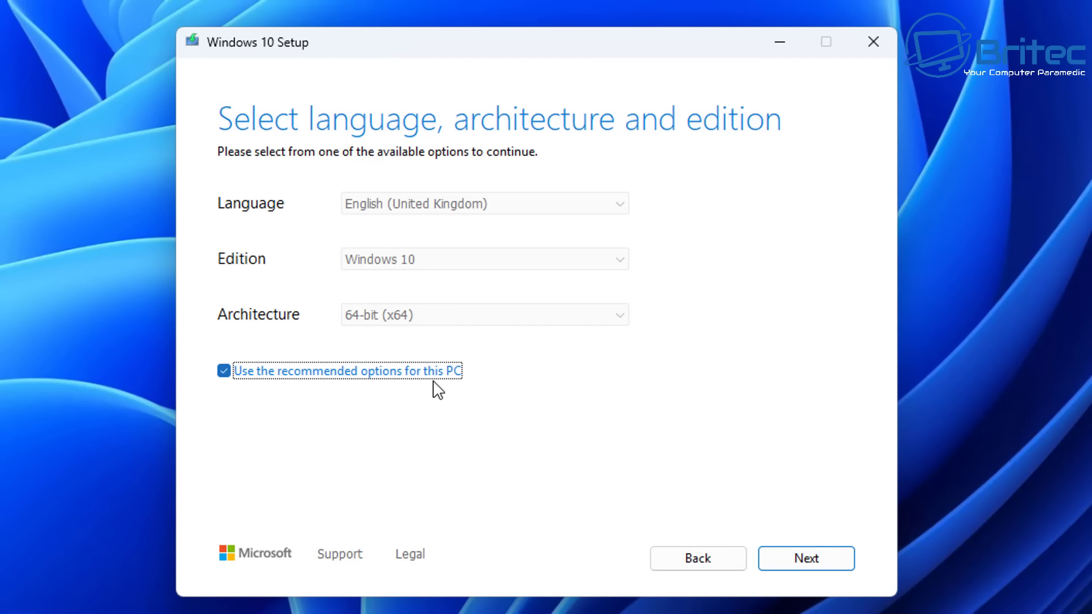
pyautogui.click(226, 373)
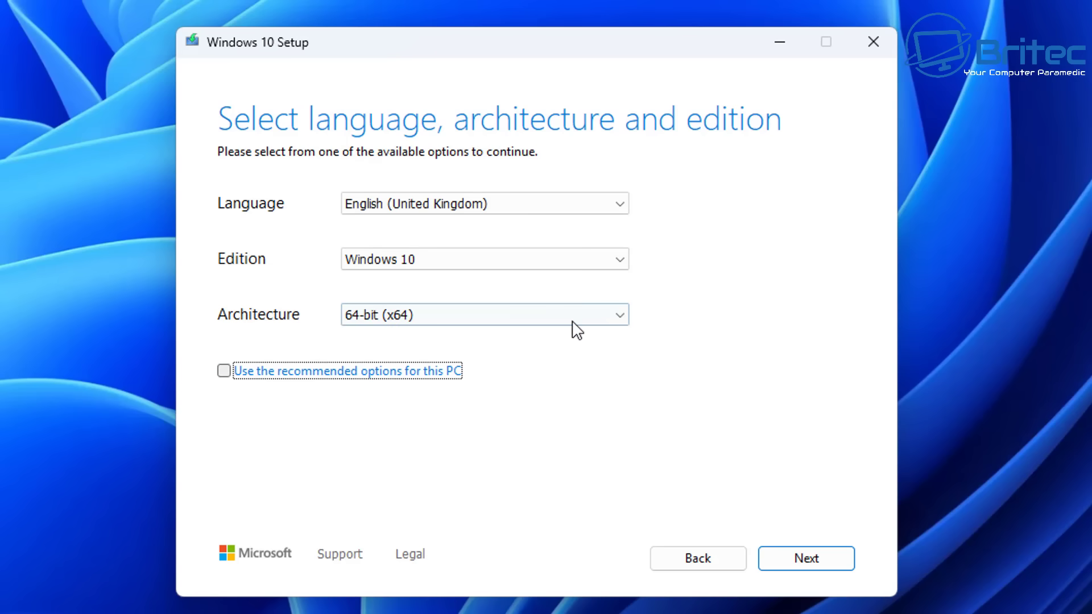
pyautogui.click(589, 313)
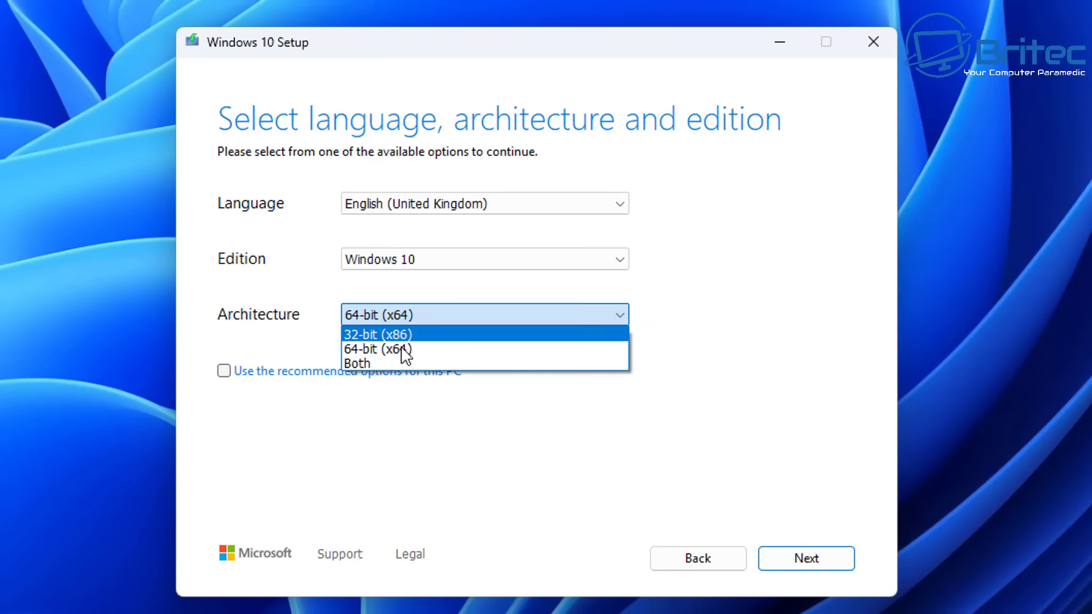
pyautogui.click(368, 367)
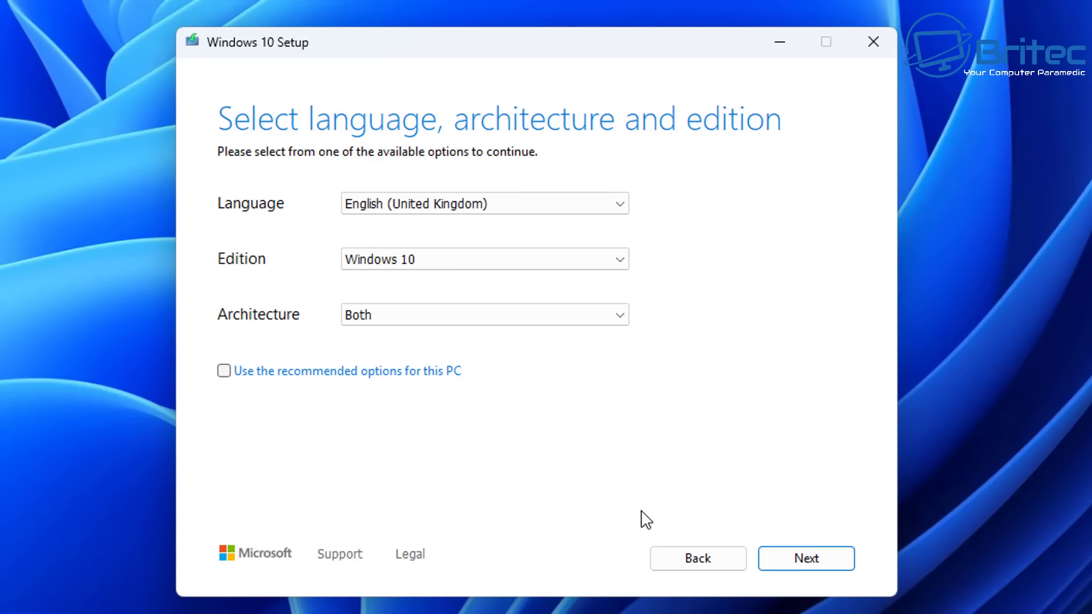
pyautogui.click(477, 211)
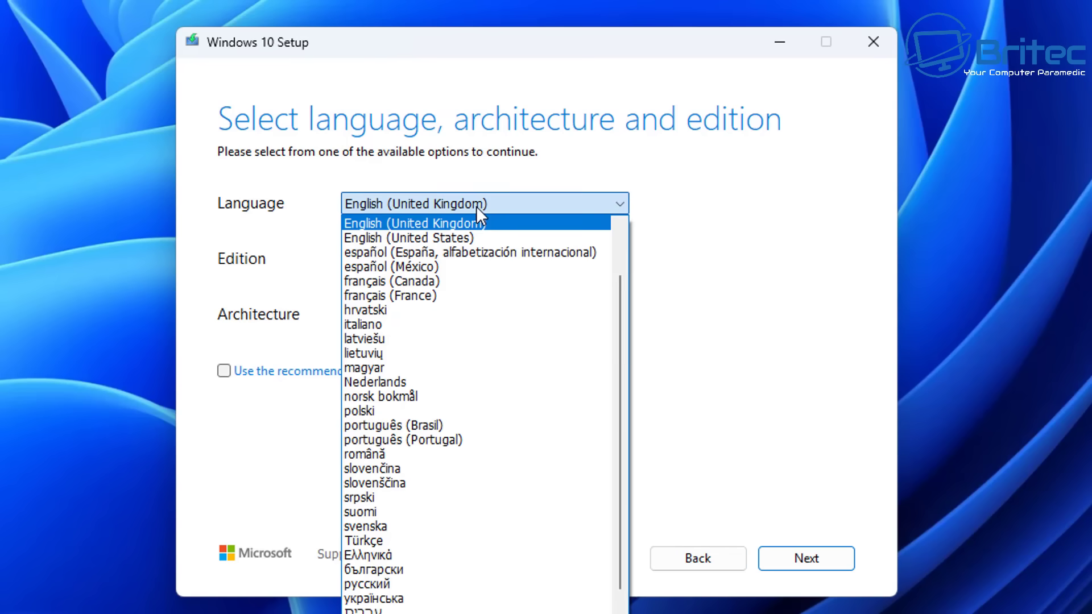
pyautogui.click(477, 207)
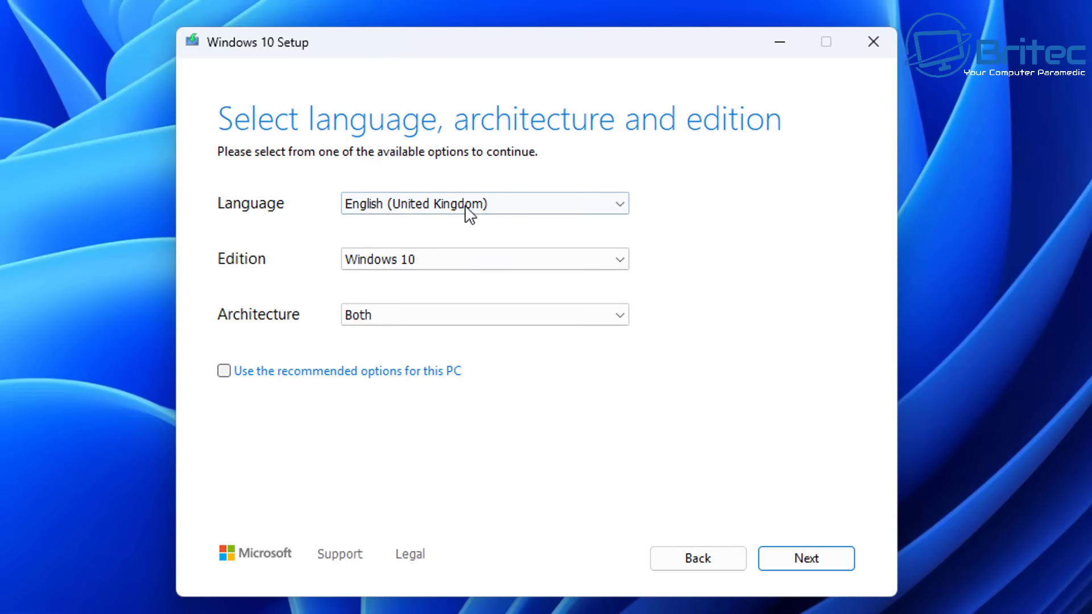
pyautogui.click(813, 564)
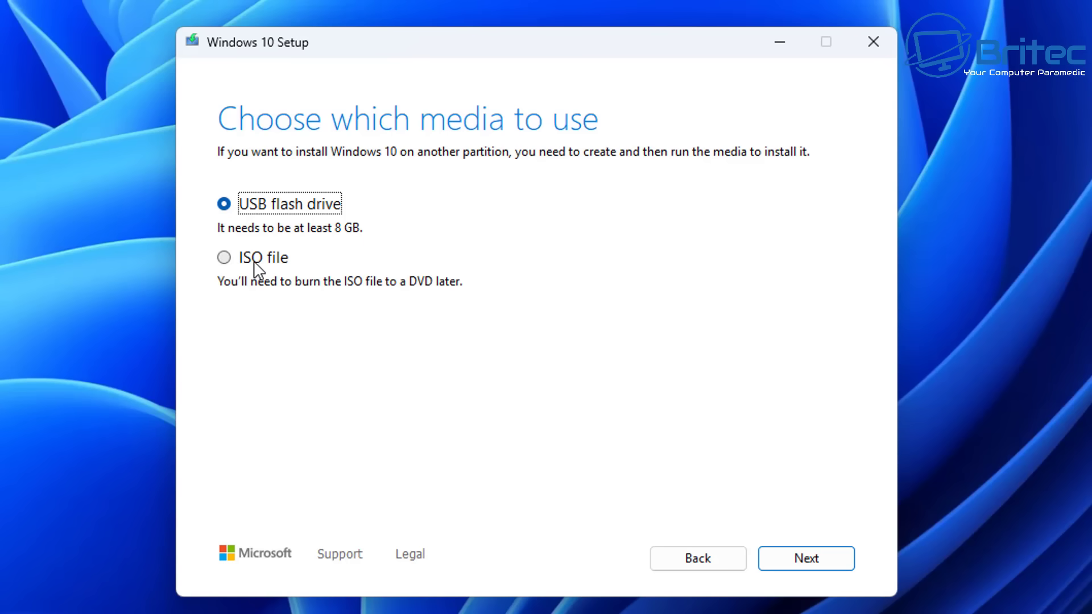
# Choose USB flash drive media and write Windows 10 to drive E: (ESD-USB)
pyautogui.click(831, 555)
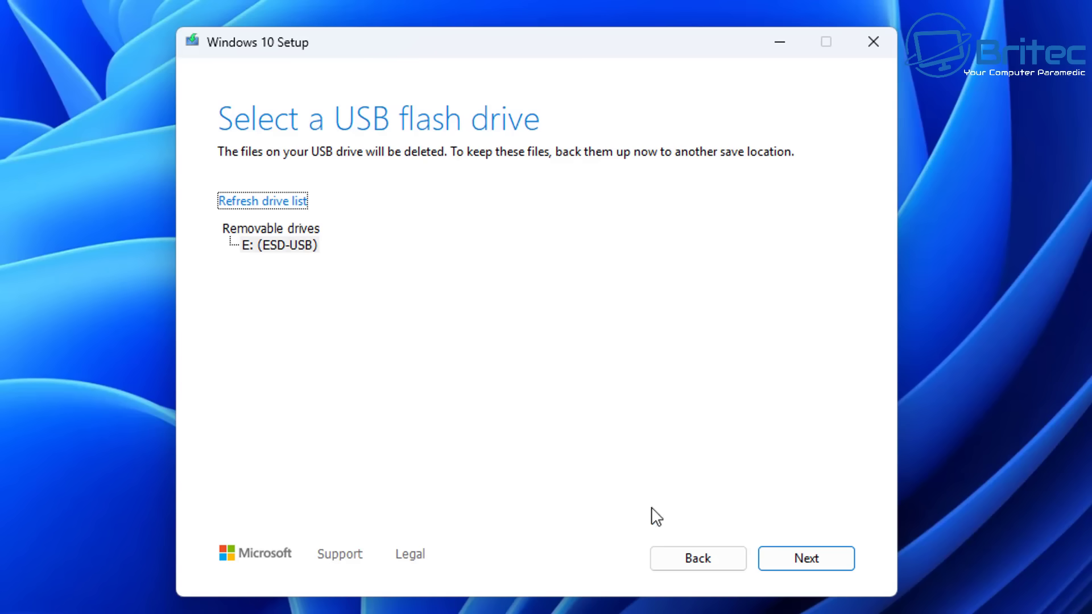
pyautogui.click(811, 560)
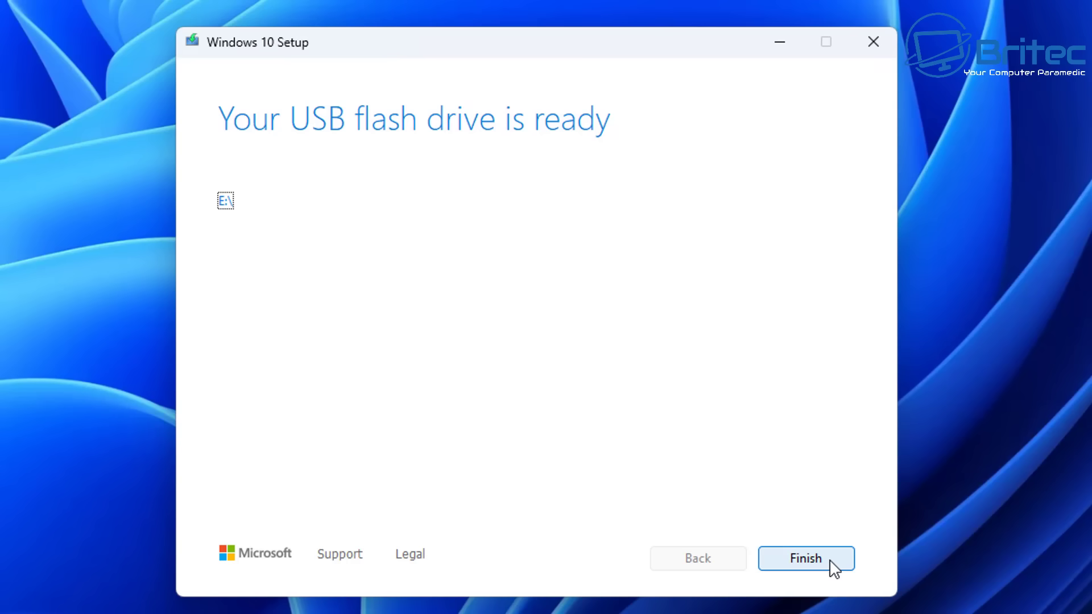
# Finish the USB setup and relaunch MediaCreationTool_22H2 (1).exe from Downloads
pyautogui.click(834, 568)
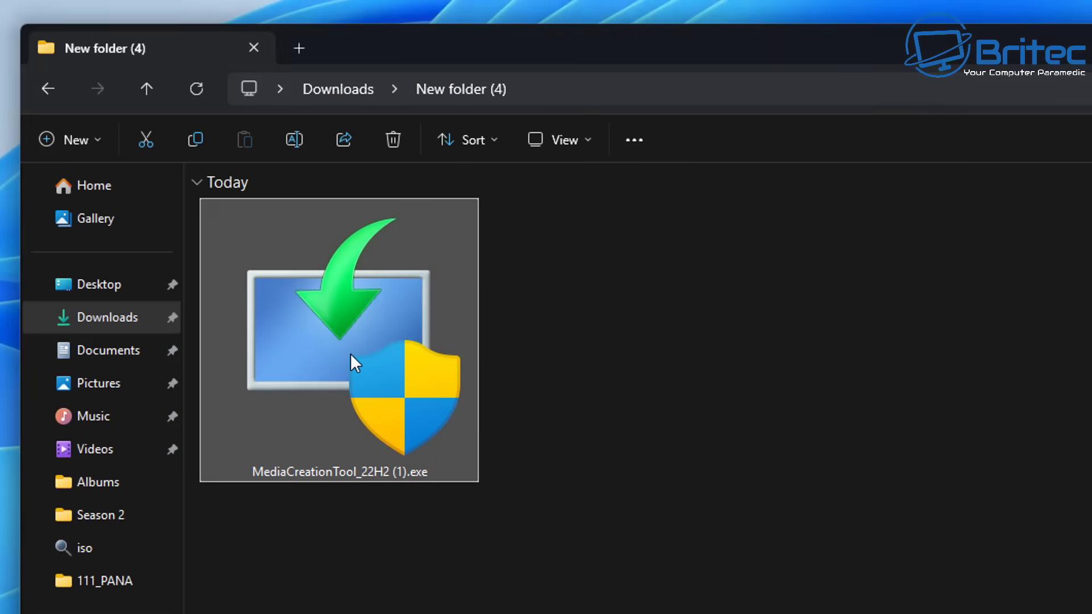
pyautogui.doubleClick(350, 353)
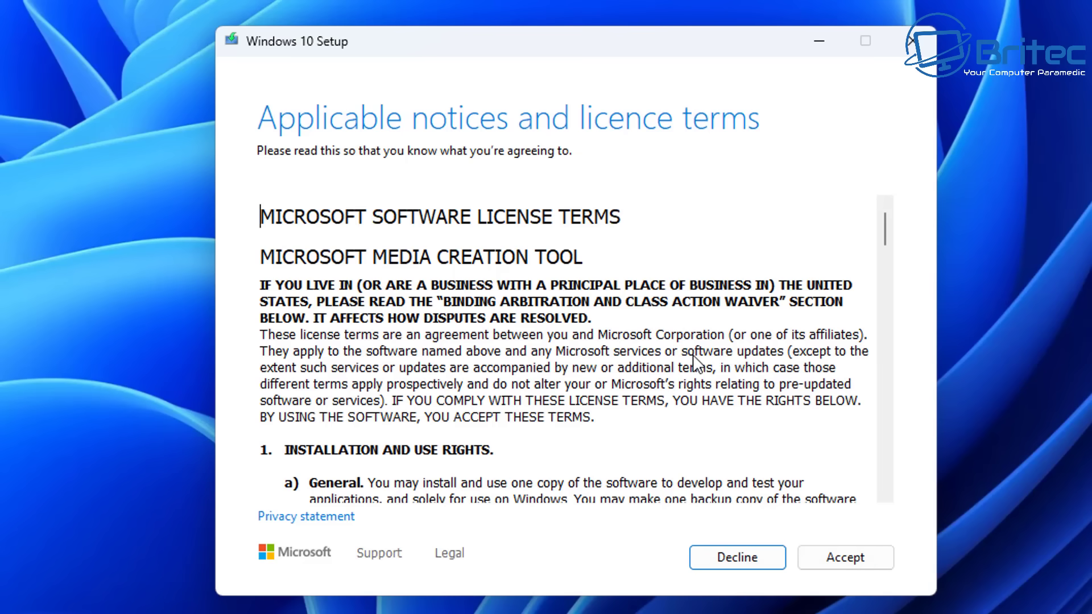
# Accept the licence terms and choose installation media for another PC
pyautogui.click(883, 555)
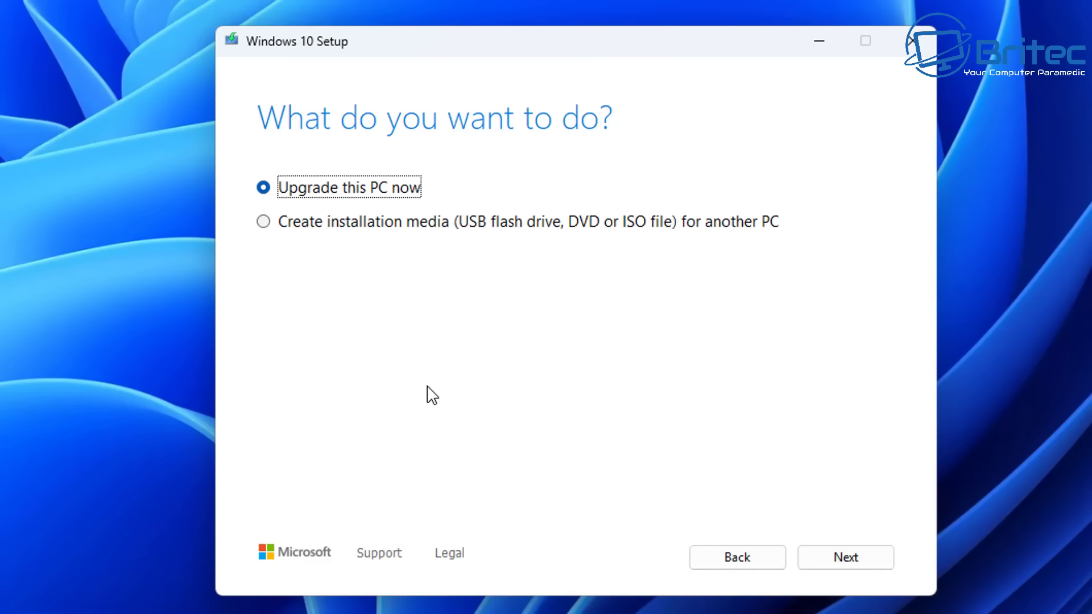
pyautogui.click(264, 223)
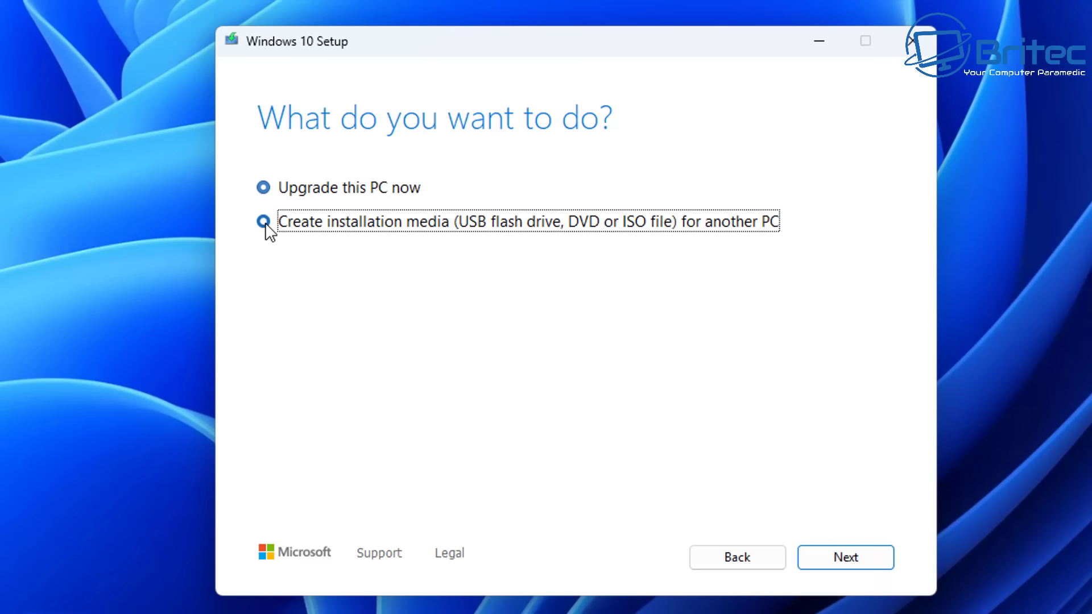
pyautogui.click(830, 567)
# Turn off recommended options, set architecture to Both, and choose ISO file output
pyautogui.click(264, 370)
pyautogui.click(263, 371)
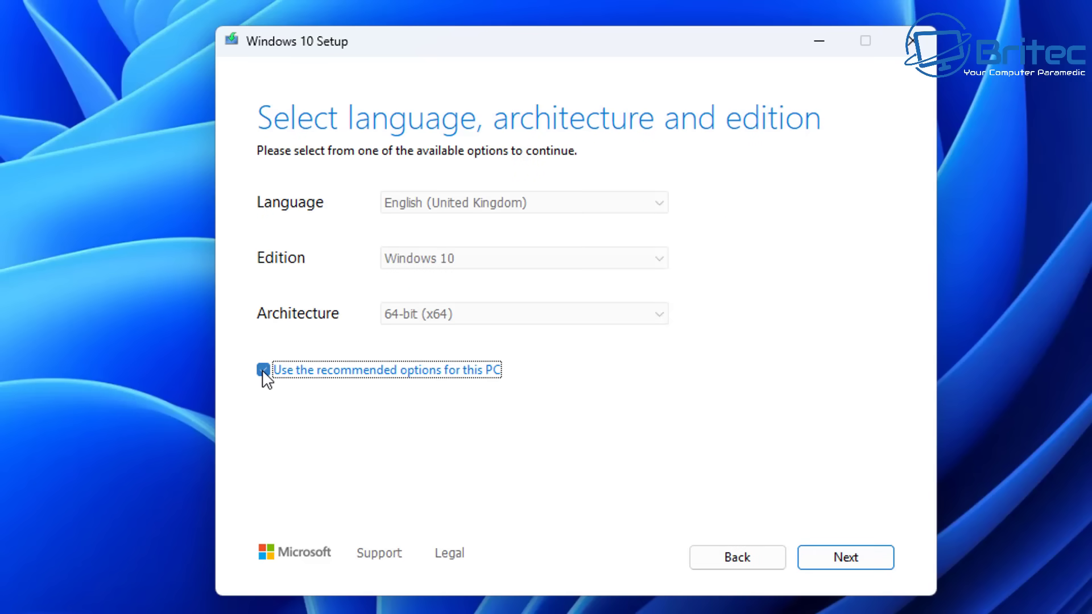
pyautogui.click(519, 320)
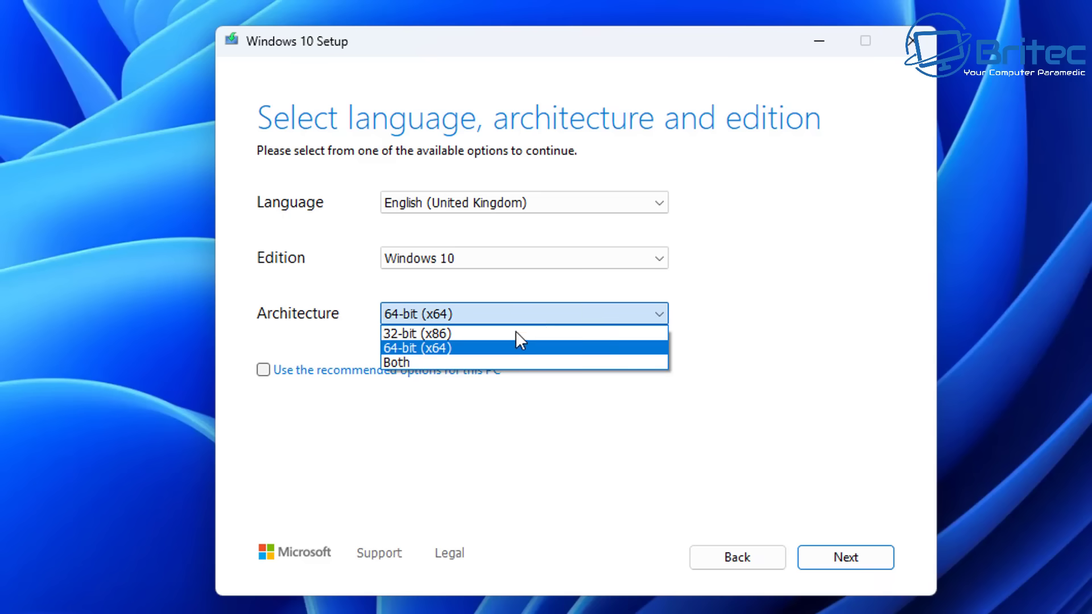
pyautogui.click(470, 362)
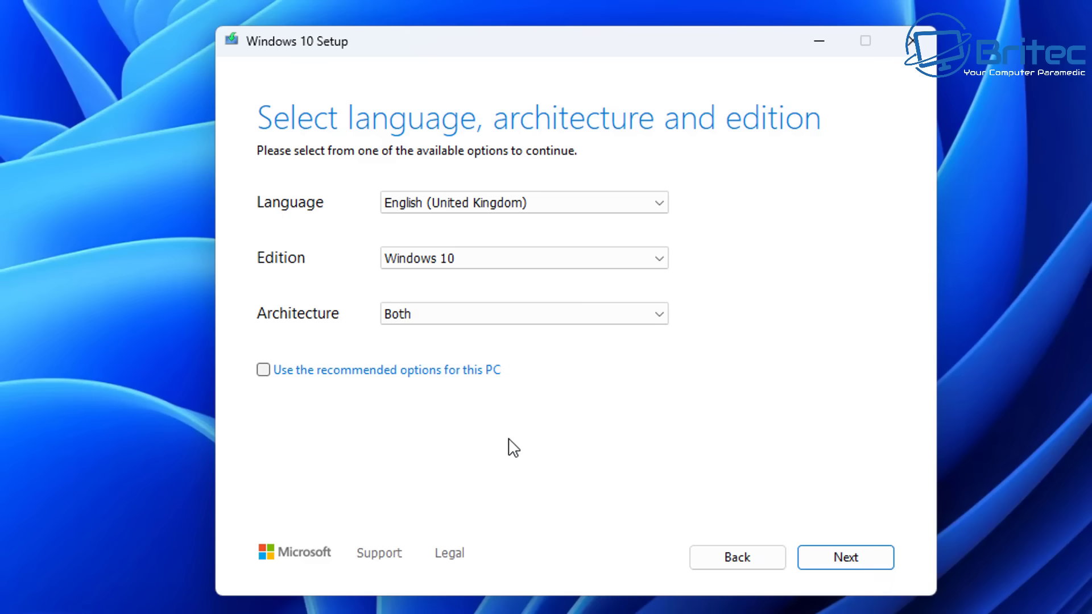
pyautogui.click(832, 566)
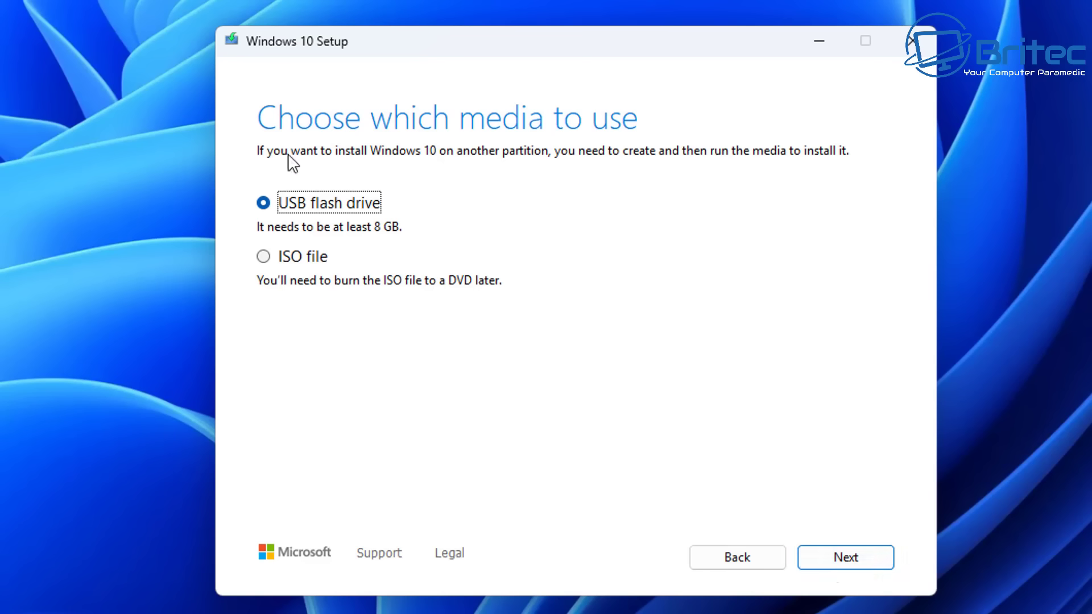
pyautogui.click(264, 256)
# Save the ISO as Windows10_22H2.iso in New folder (4) and finish once it is created
pyautogui.click(846, 557)
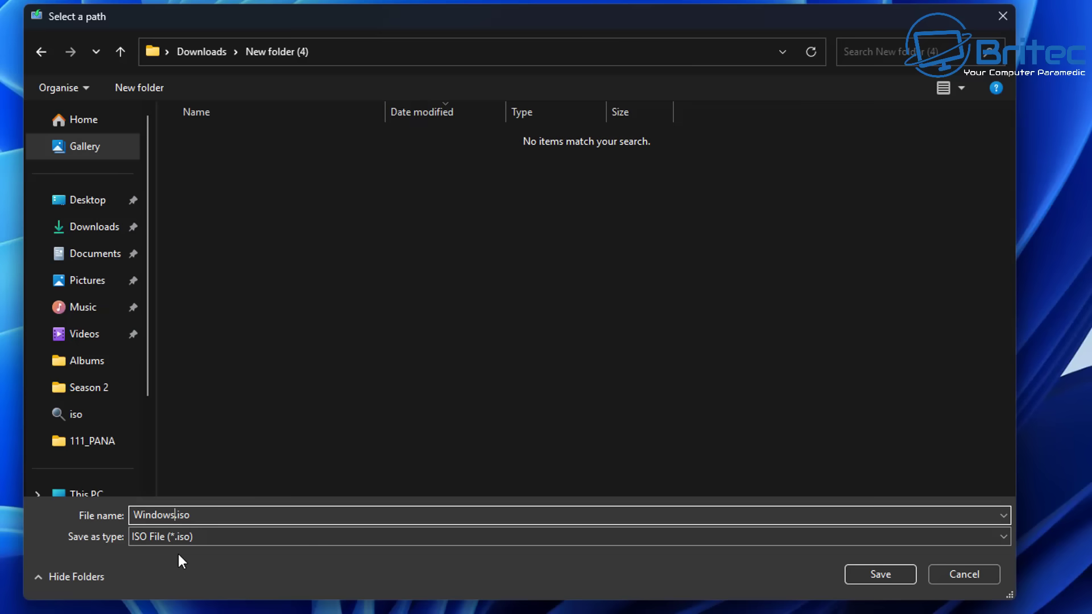
pyautogui.write('10_22H2')
pyautogui.click(880, 574)
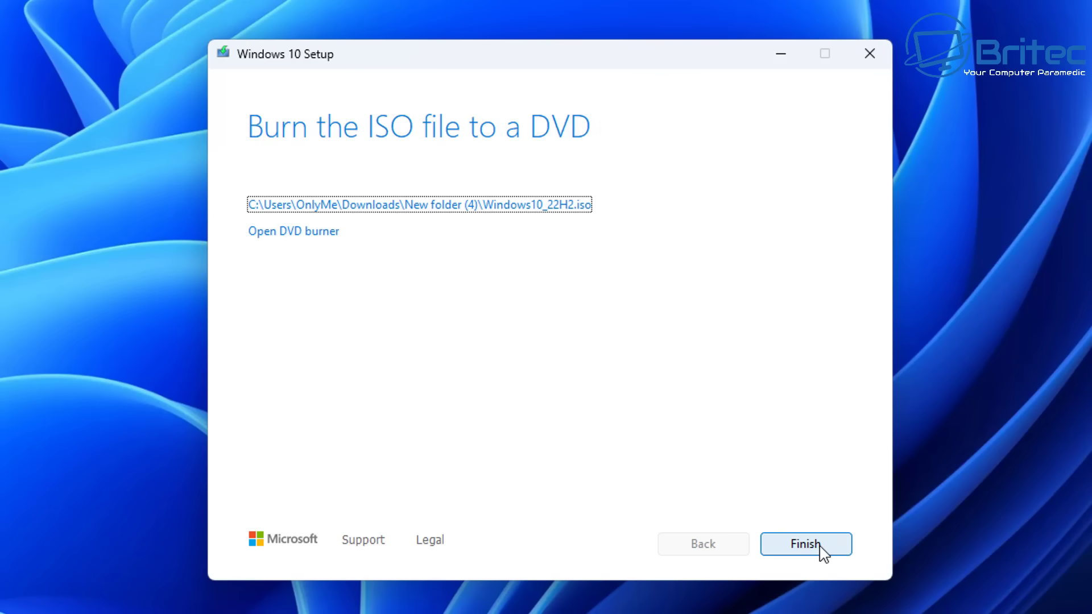
pyautogui.click(822, 545)
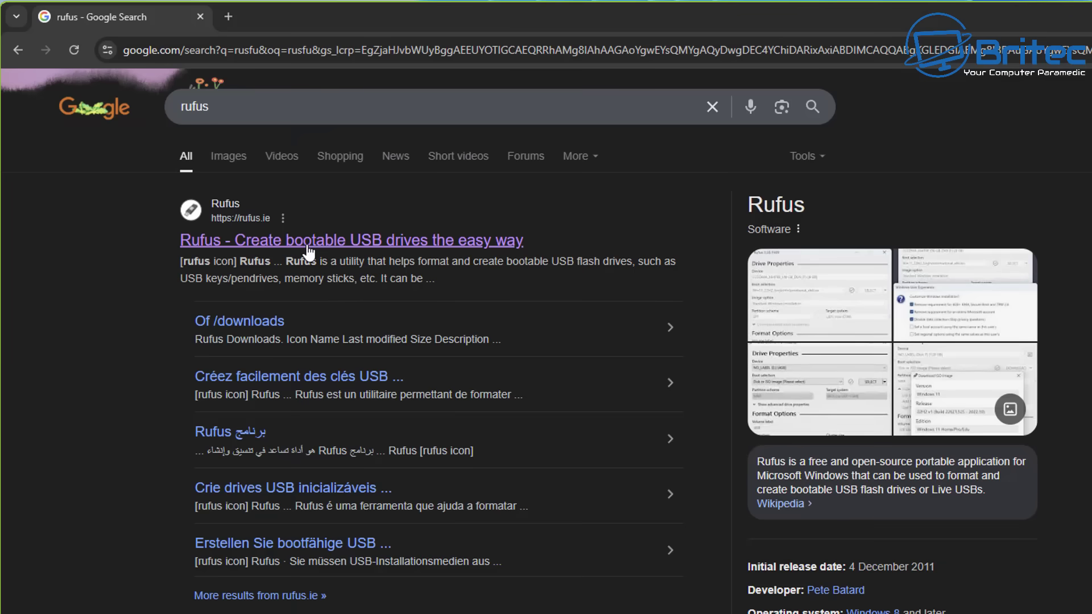
# Open rufus.ie from the search results and scroll down to the Download section
pyautogui.click(307, 250)
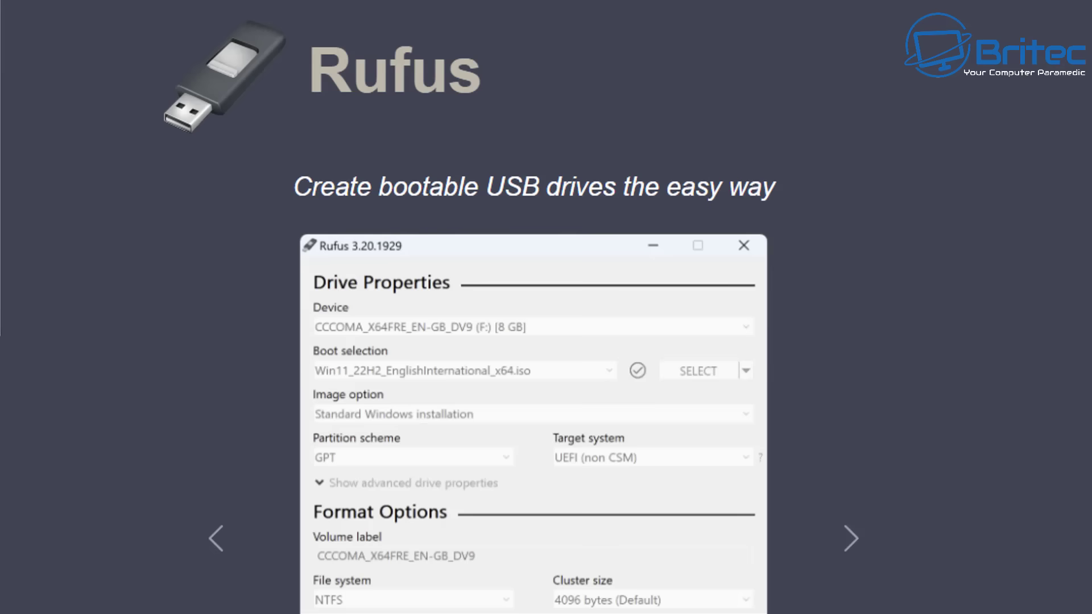
pyautogui.scroll(-5, 546, 307)
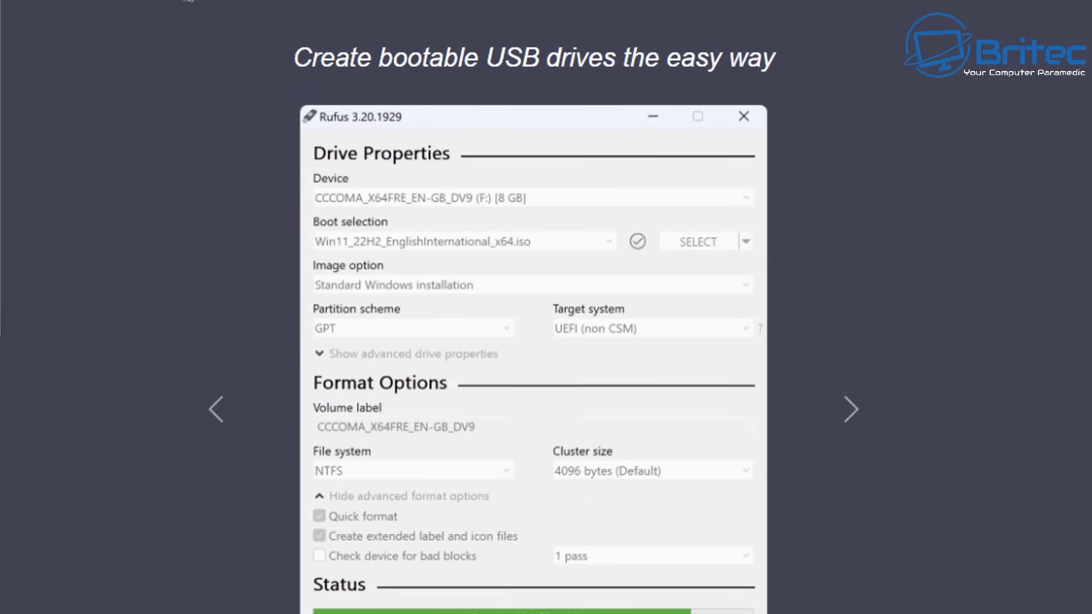
pyautogui.scroll(-8, 546, 307)
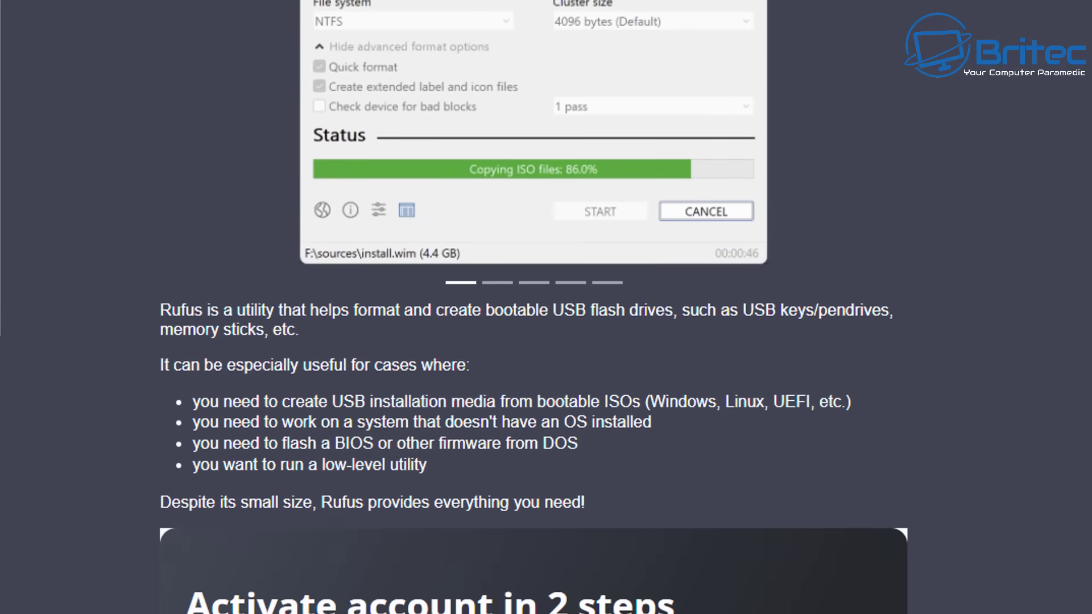
pyautogui.scroll(-8, 546, 308)
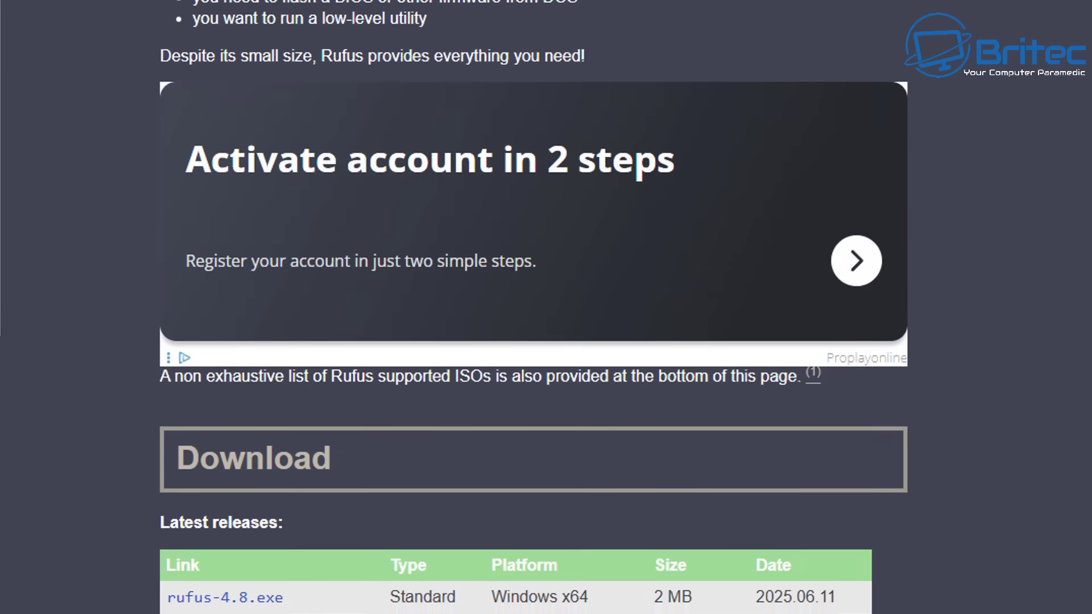
pyautogui.scroll(-6, 201, 184)
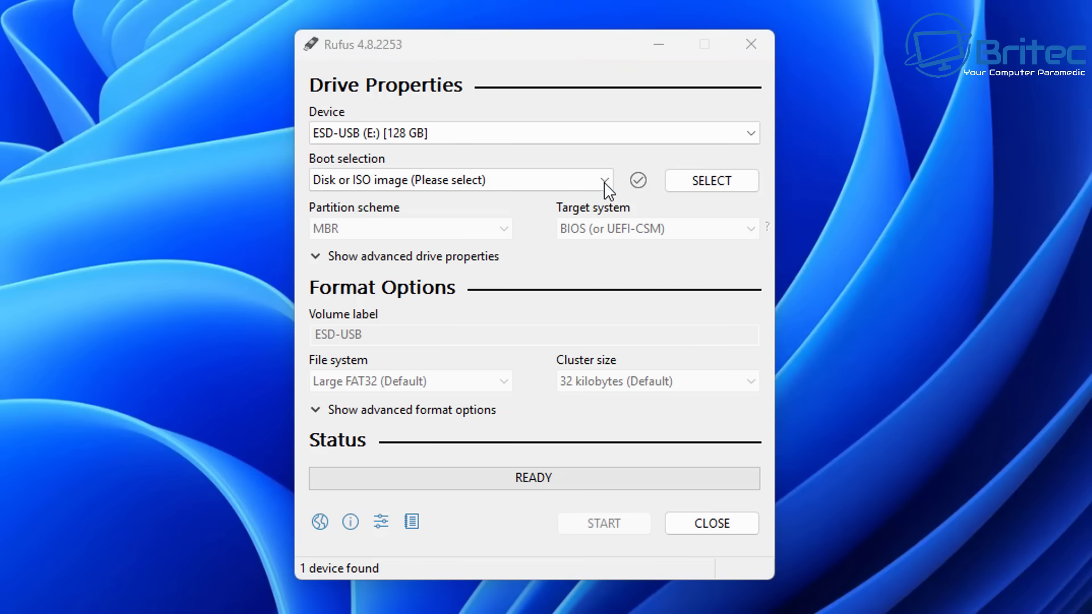
# Load Windows10_22H2.iso as the Rufus boot image
pyautogui.click(695, 185)
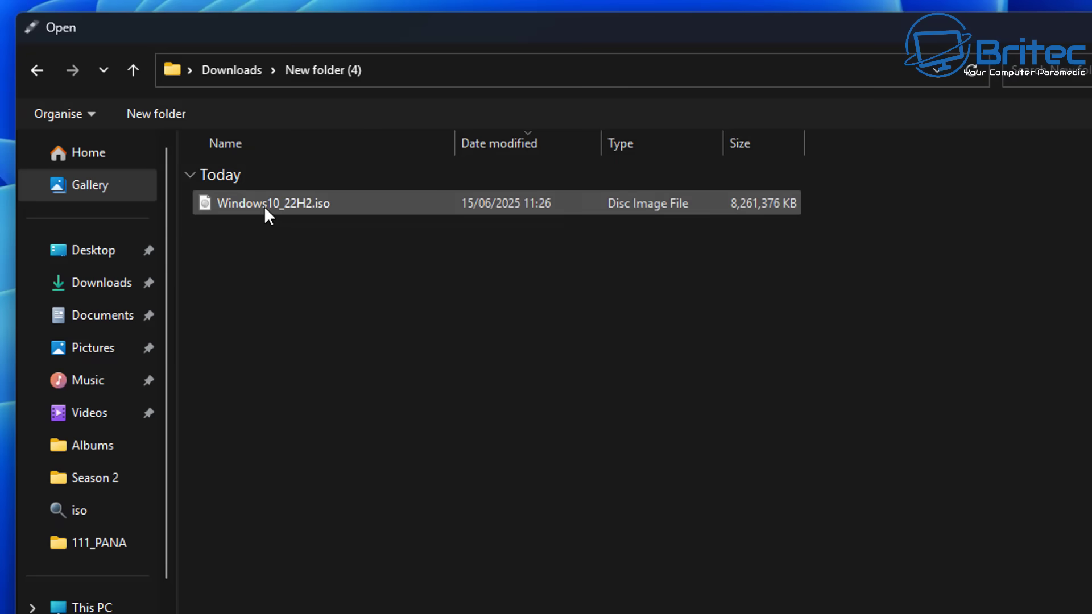
pyautogui.click(264, 204)
pyautogui.press('Return')
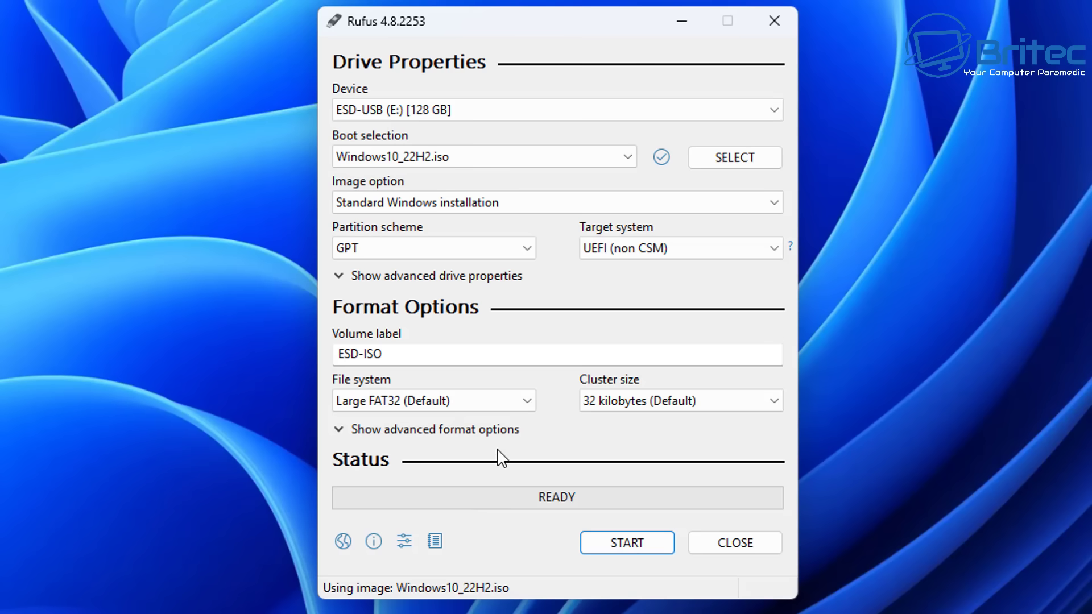
# Set the file system to NTFS and, after trying MBR, keep the GPT partition scheme
pyautogui.click(503, 407)
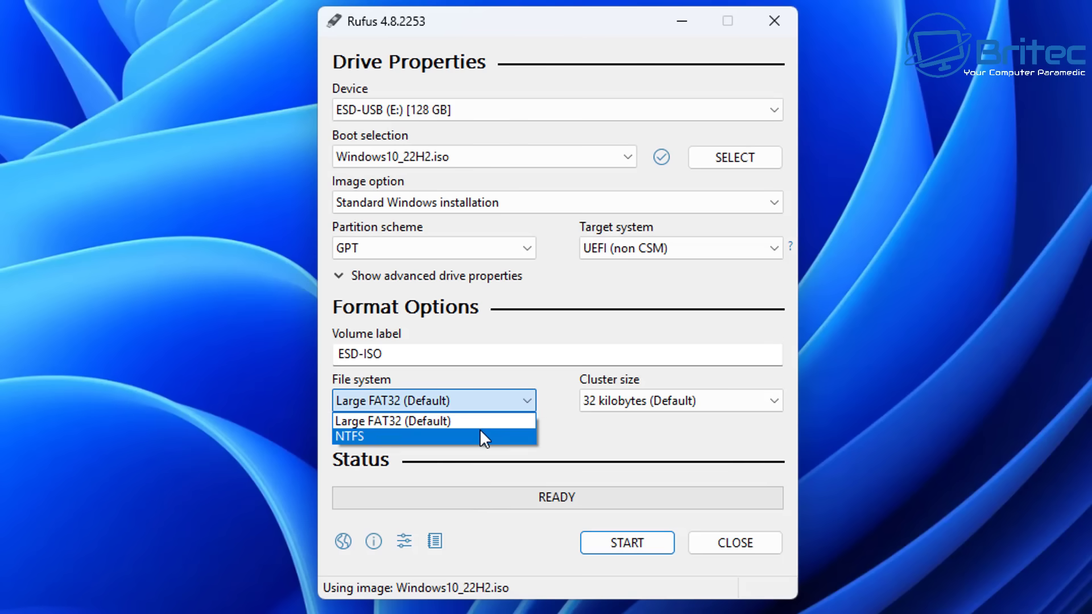
pyautogui.click(479, 436)
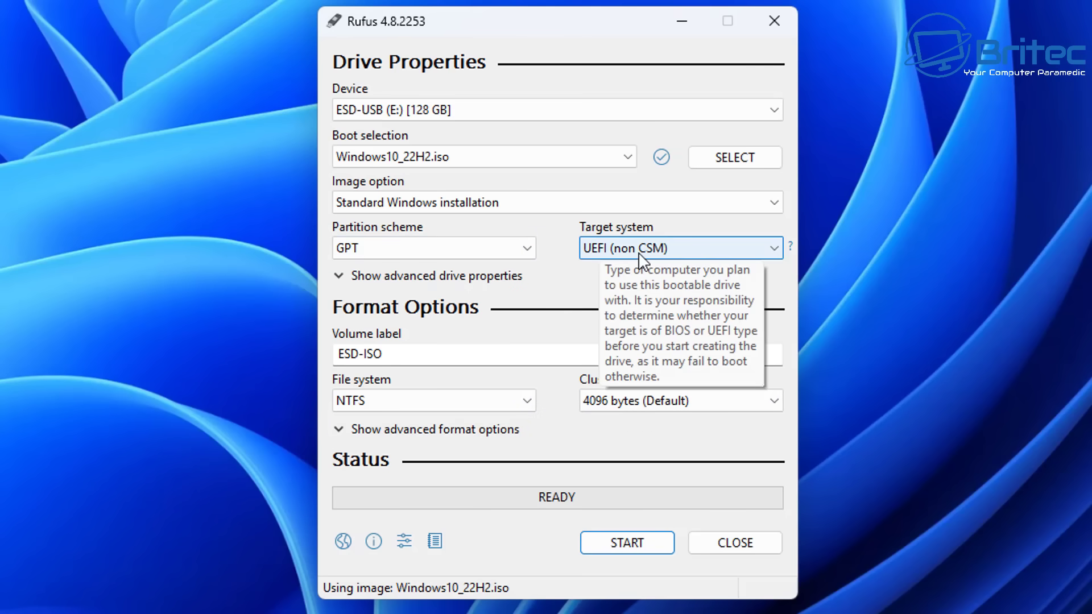
pyautogui.click(490, 251)
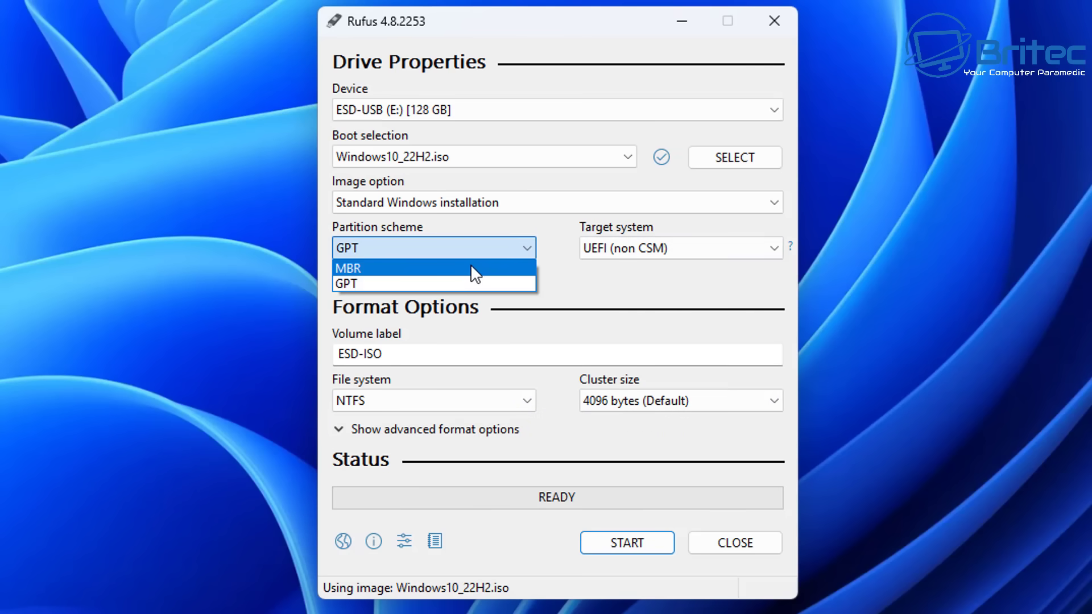
pyautogui.click(470, 268)
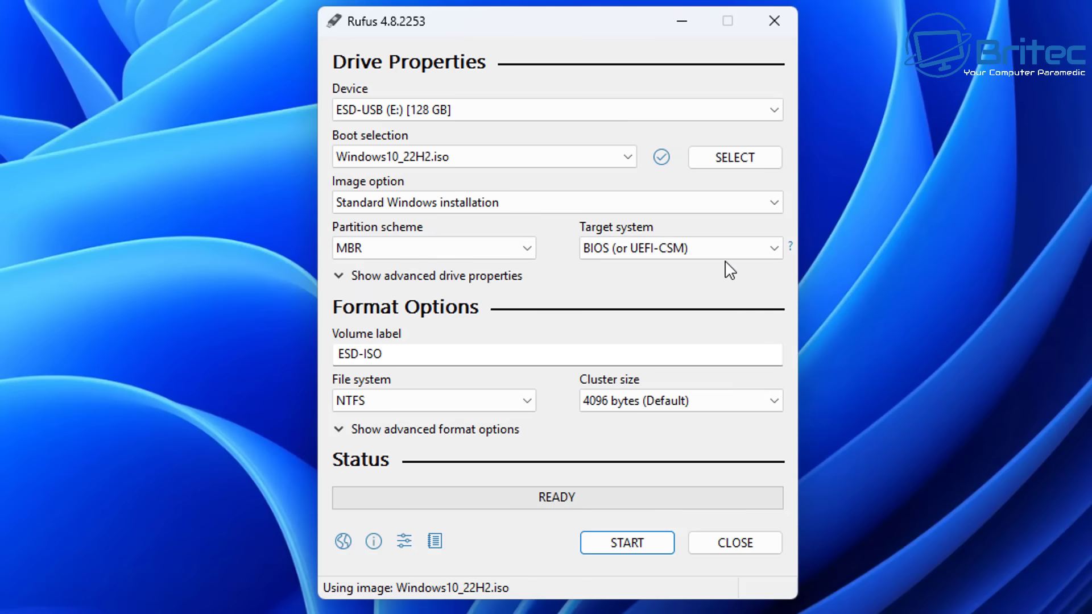
pyautogui.click(527, 252)
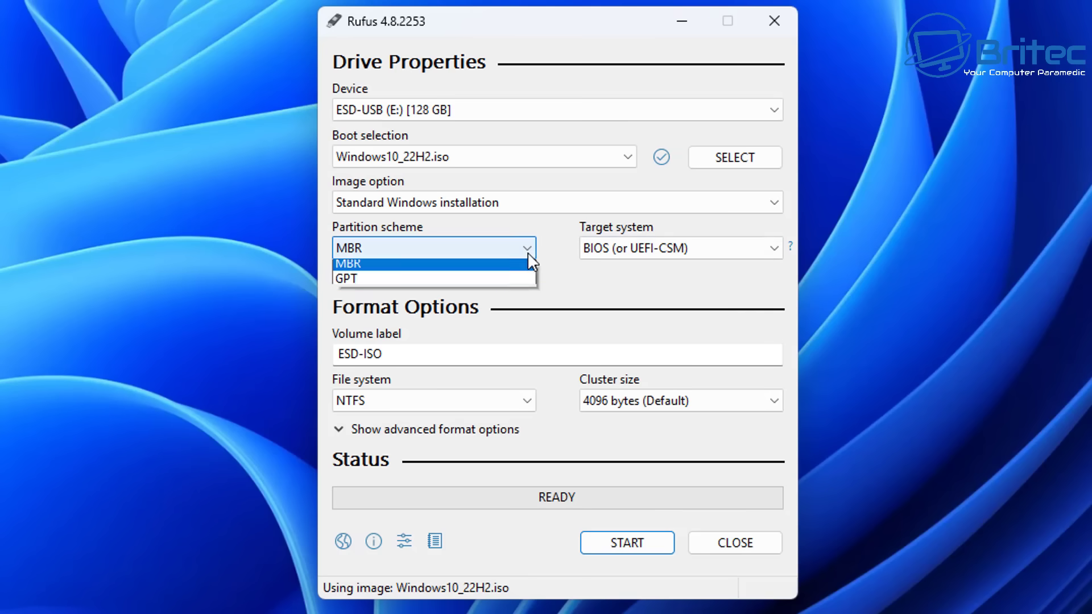
pyautogui.click(485, 283)
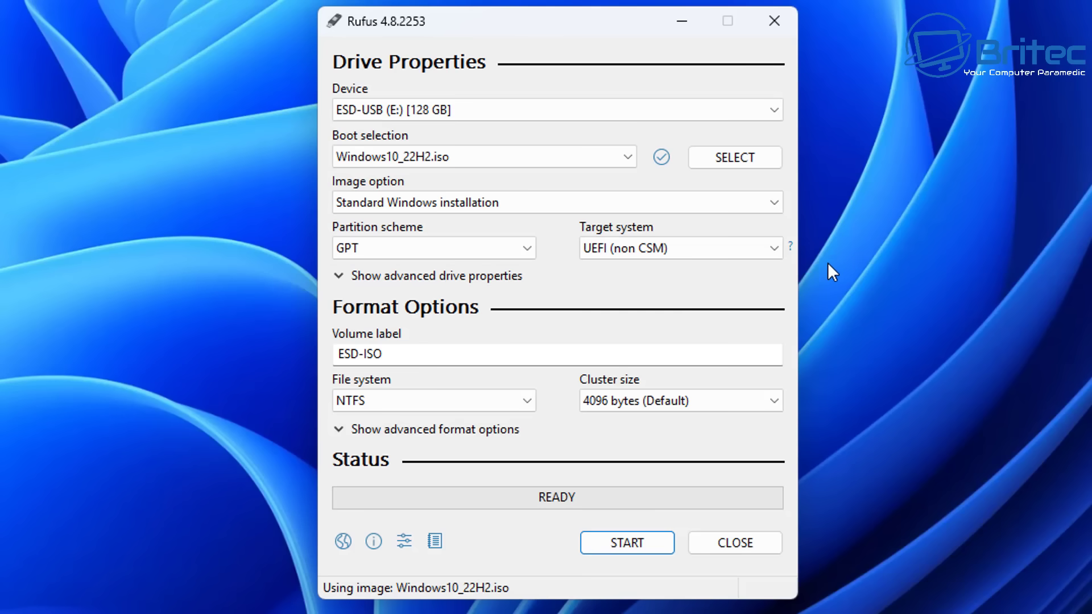
# Start the write with a local account, this PC's regional settings, and data collection and BitLocker turned off
pyautogui.click(627, 544)
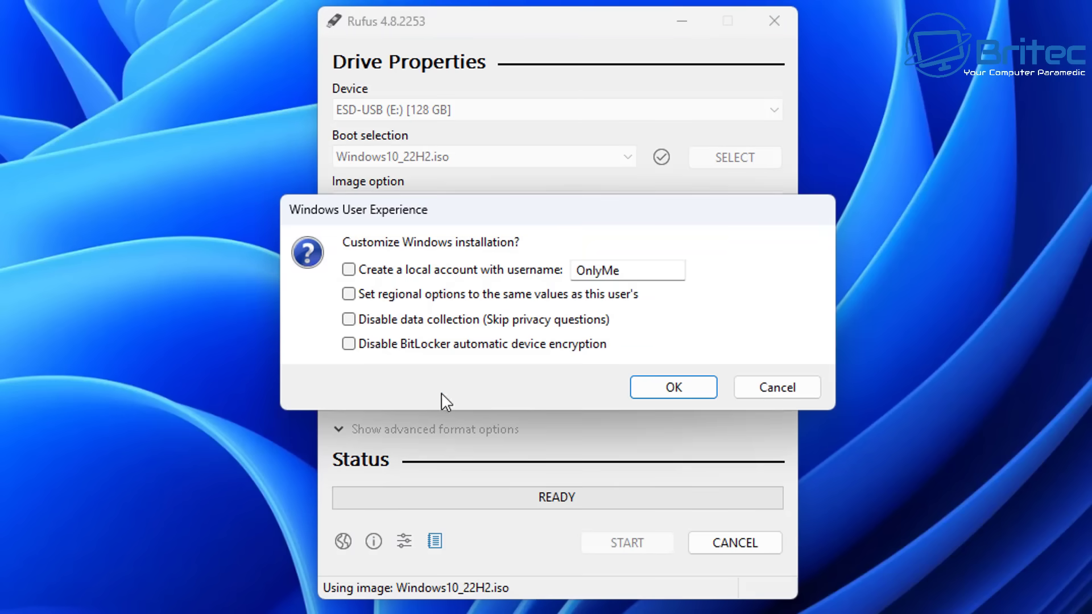
pyautogui.click(348, 270)
pyautogui.moveTo(624, 272); pyautogui.dragTo(544, 269)
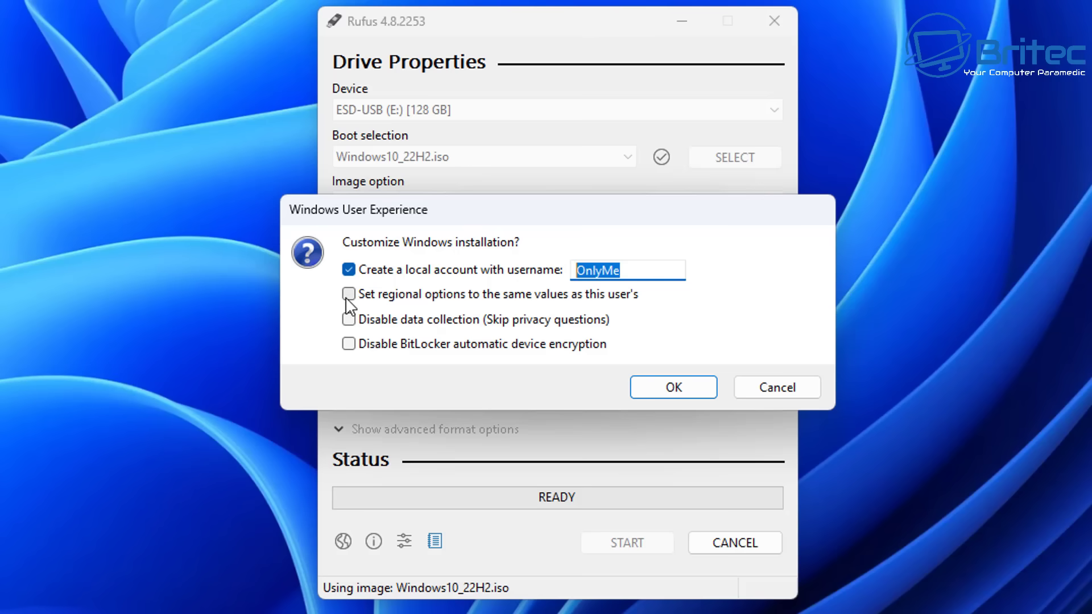
pyautogui.click(378, 297)
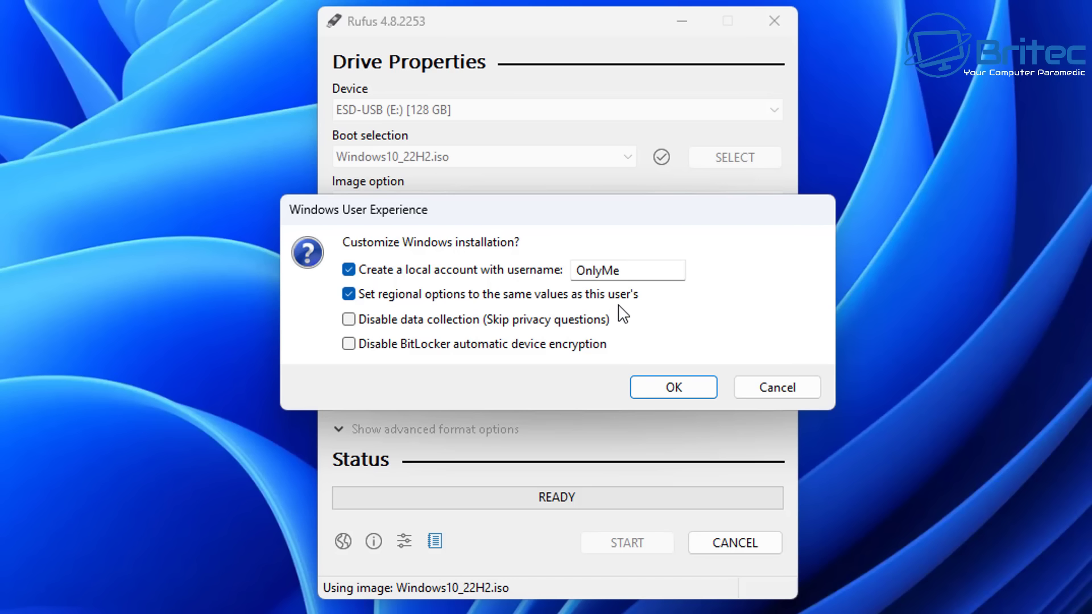
pyautogui.click(357, 326)
pyautogui.click(345, 347)
pyautogui.click(662, 386)
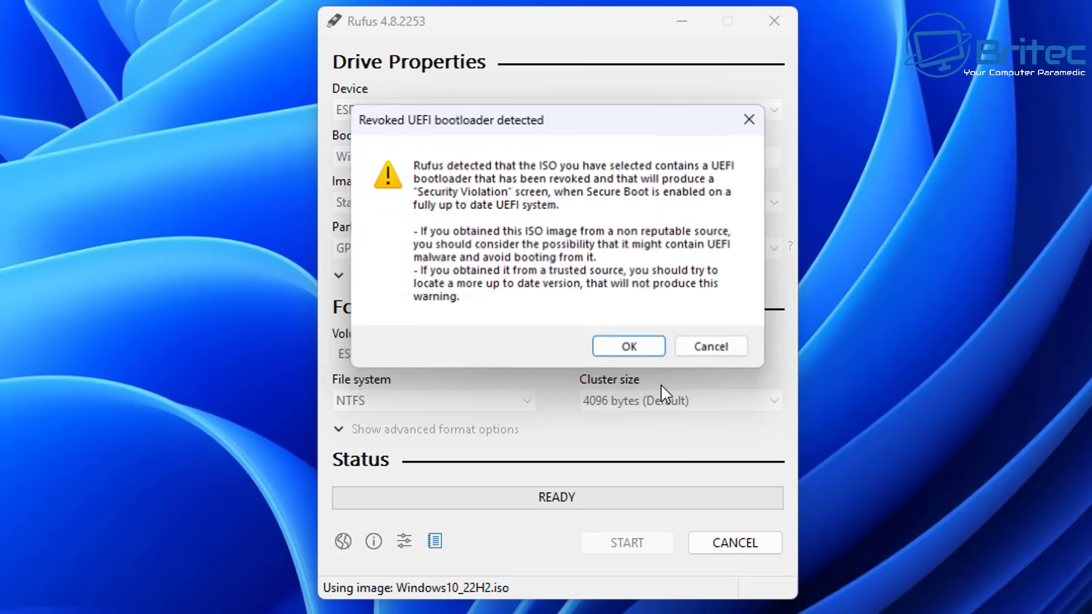
# Acknowledge the Revoked UEFI bootloader detected warning and continue
pyautogui.click(633, 348)
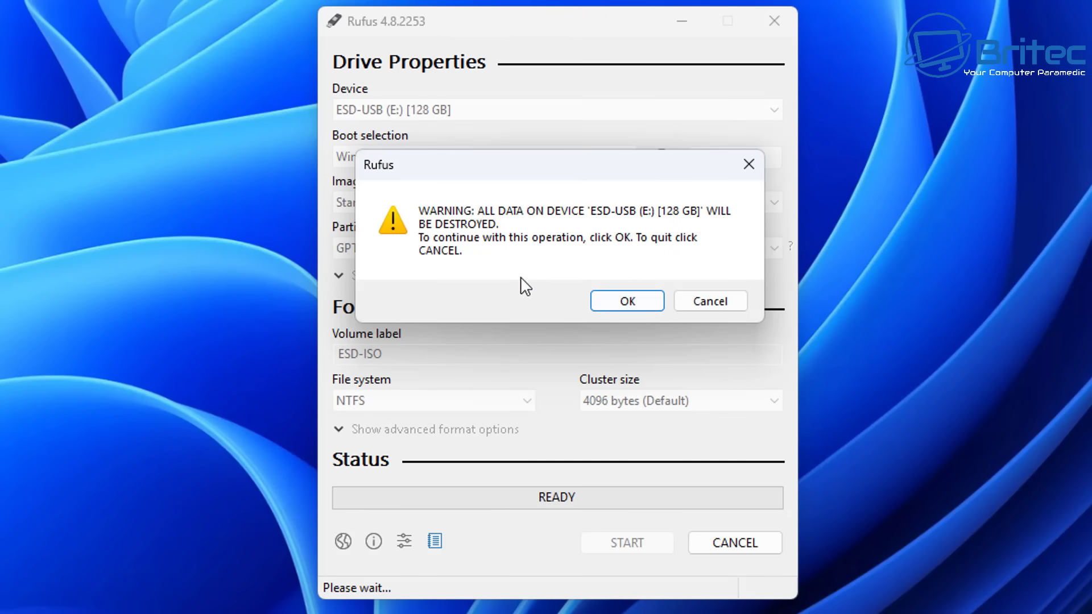
# Accept erasing all data on ESD-USB (E:) [128 GB] so Rufus starts writing
pyautogui.click(628, 302)
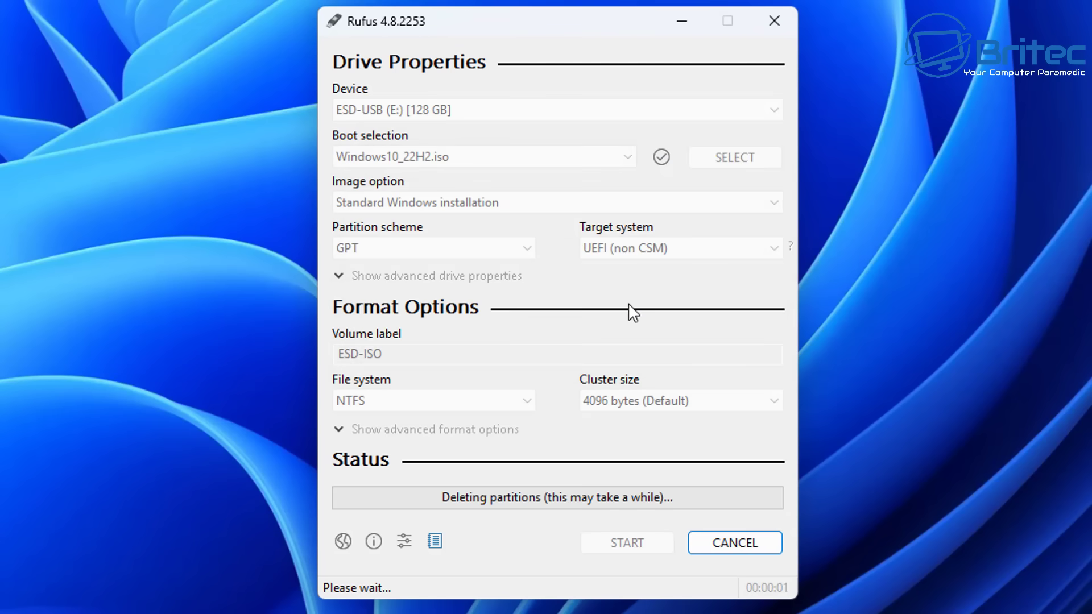